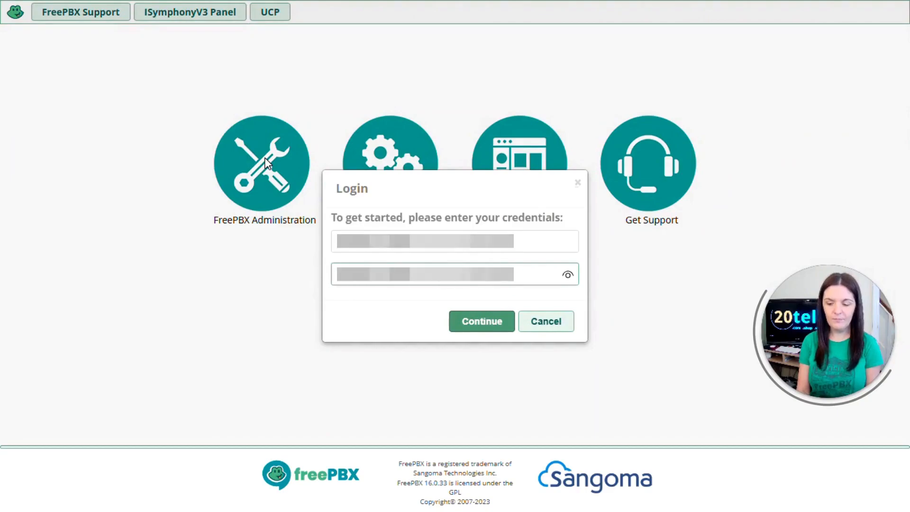
- Submit the filled-in administration login and open the list of IVRs
{"action": "key", "text": "Return"}
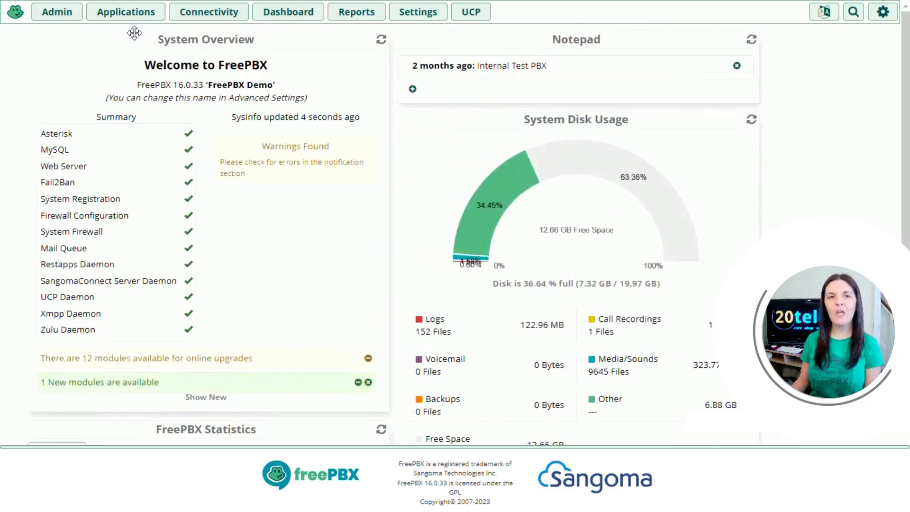
{"action": "left_click", "coordinate": [124, 12]}
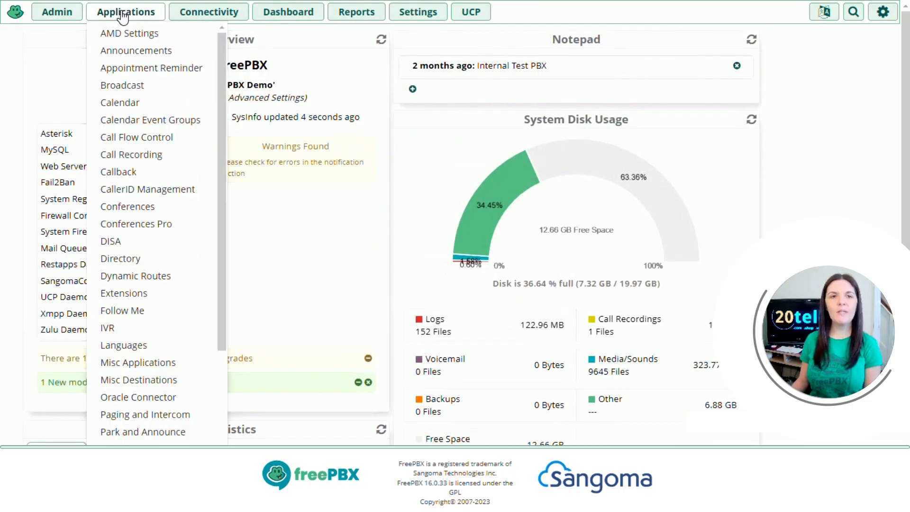
{"action": "left_click", "coordinate": [132, 331]}
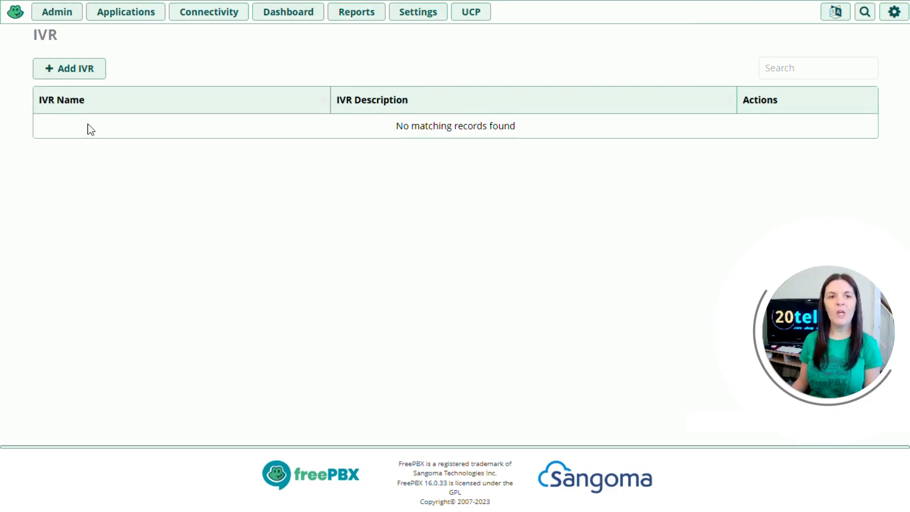
- Add a new IVR named "IVR-Test" with the description "Menu Options"
{"action": "left_click", "coordinate": [79, 72]}
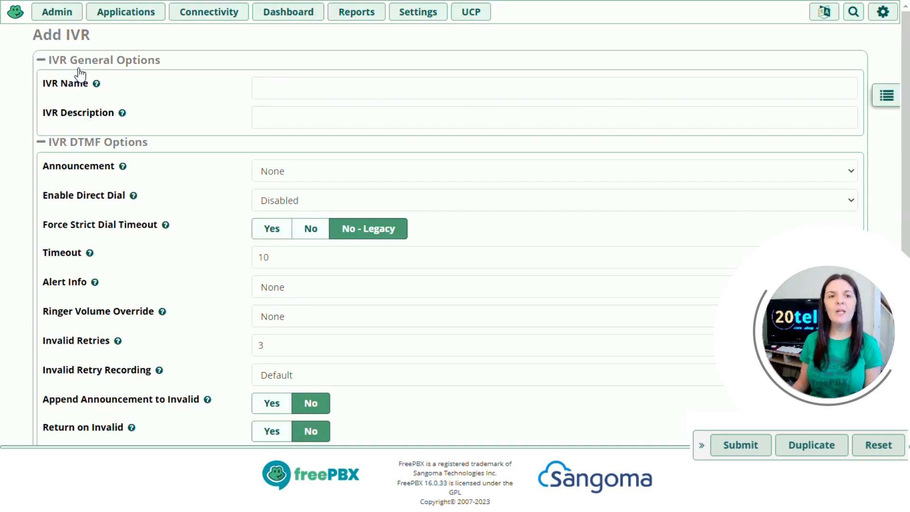
{"action": "left_click", "coordinate": [261, 88]}
{"action": "type", "text": "IVR-Test"}
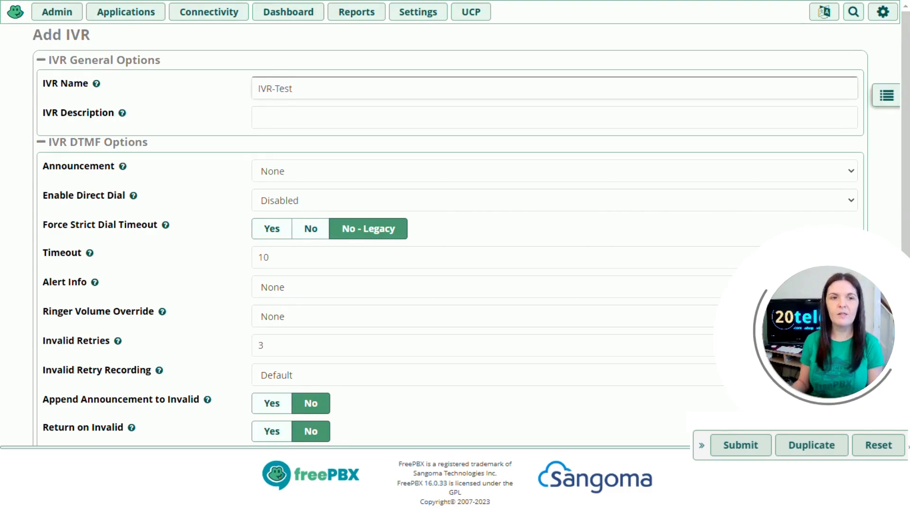
{"action": "key", "text": "Tab"}
{"action": "type", "text": "Menu Options"}
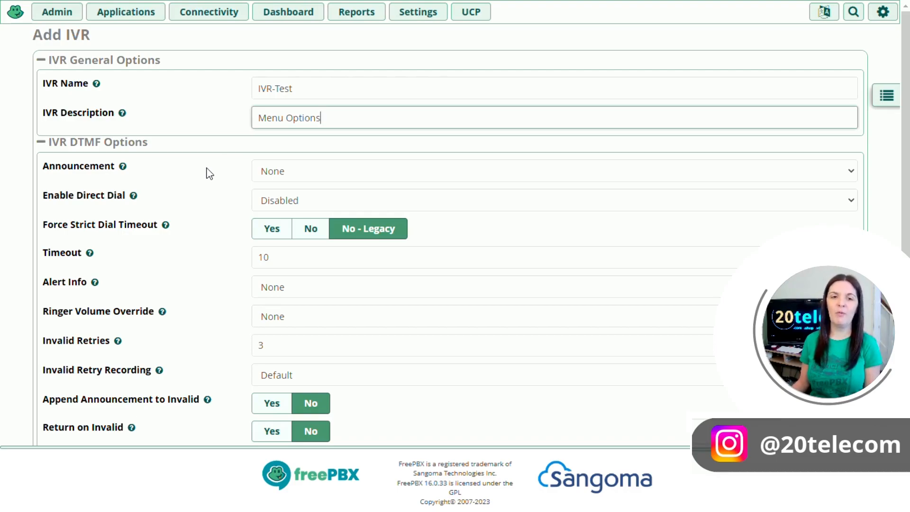
- Set the IVR's announcement to Menu Options and set direct dial to Enabled
{"action": "left_click", "coordinate": [264, 174]}
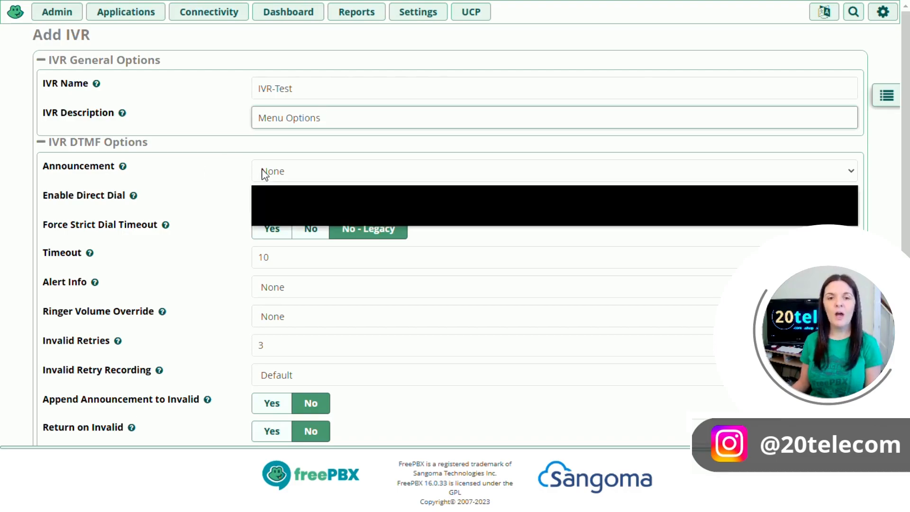
{"action": "left_click", "coordinate": [288, 205]}
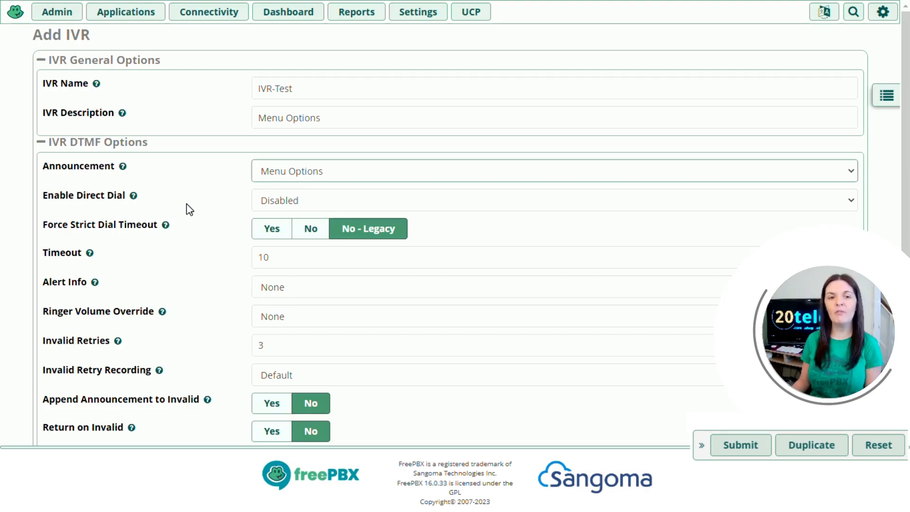
{"action": "left_click", "coordinate": [277, 197]}
{"action": "left_click", "coordinate": [276, 232]}
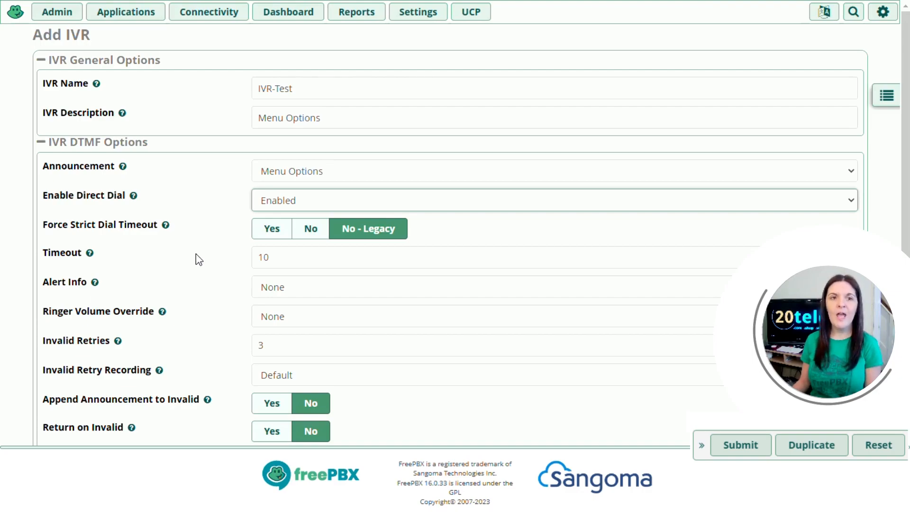
- Set the IVR's timeout to 5 and its invalid retries to 1
{"action": "double_click", "coordinate": [246, 260]}
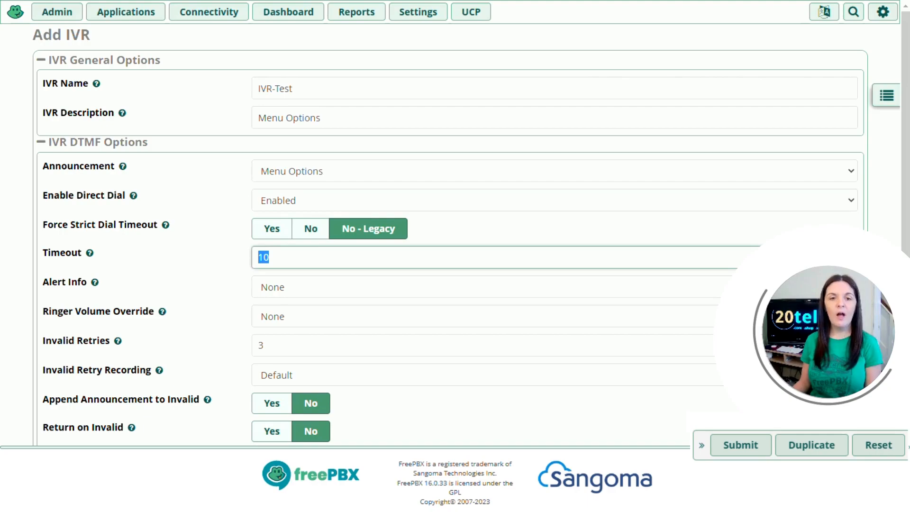
{"action": "type", "text": "5"}
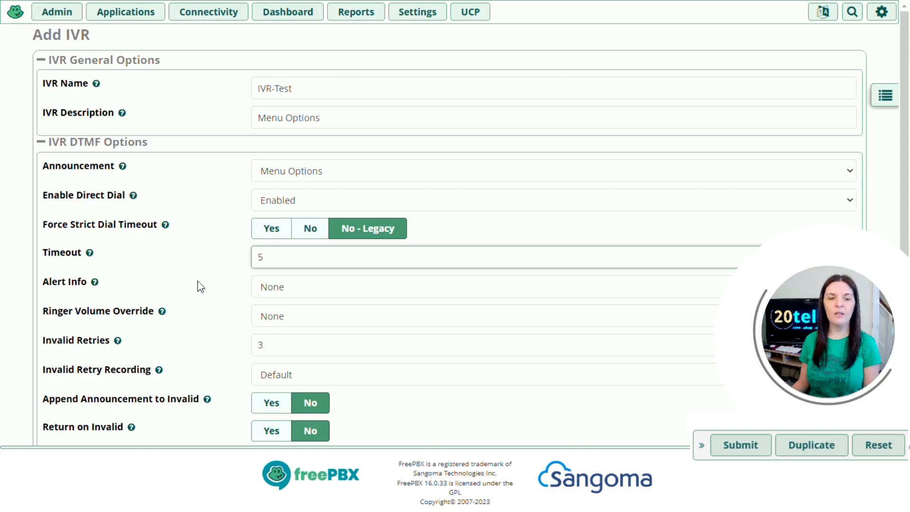
{"action": "scroll", "coordinate": [194, 283], "scroll_direction": "down", "scroll_amount": 2}
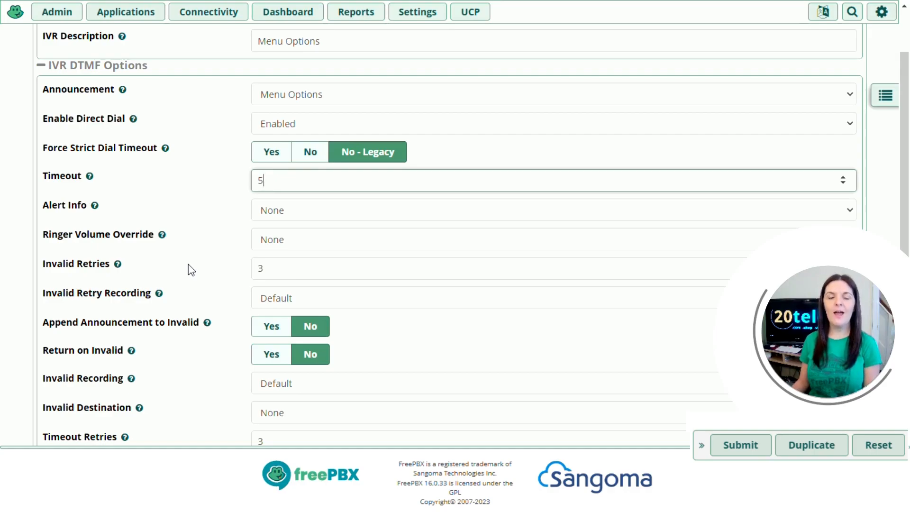
{"action": "left_click_drag", "start_coordinate": [271, 269], "coordinate": [231, 268]}
{"action": "type", "text": "1"}
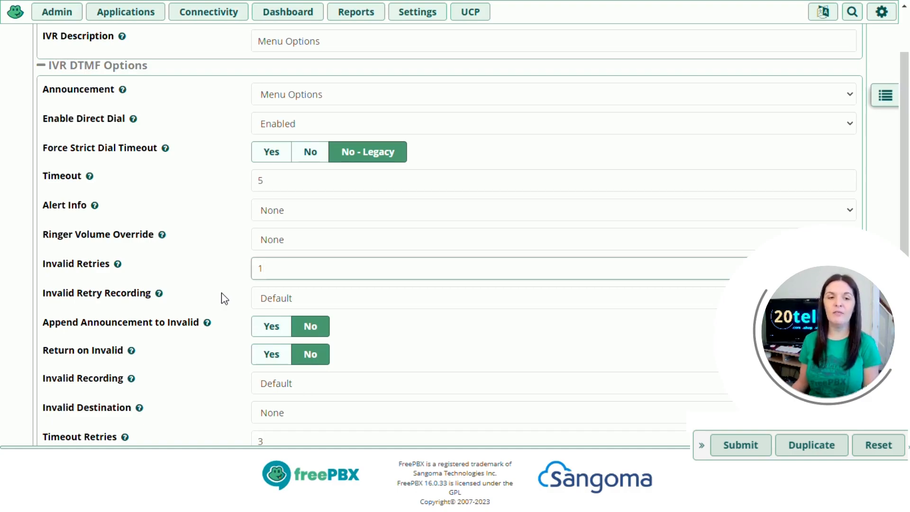
- Set the IVR's invalid destination to Ring Groups with the ring group 321 Test
{"action": "scroll", "coordinate": [221, 299], "scroll_direction": "down", "scroll_amount": 2}
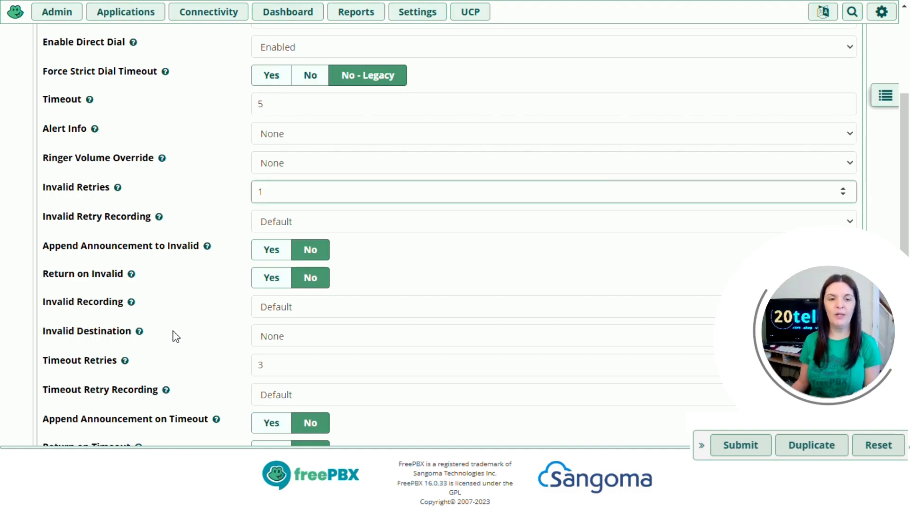
{"action": "left_click", "coordinate": [271, 337]}
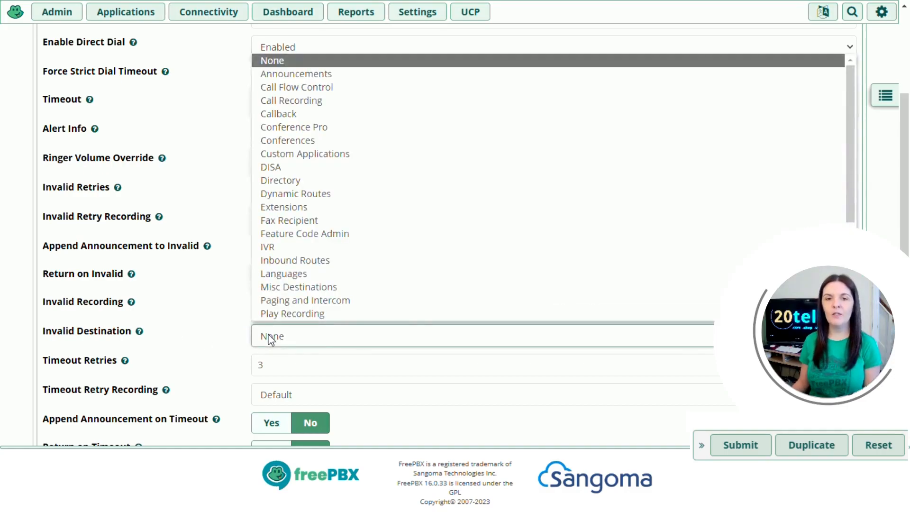
{"action": "scroll", "coordinate": [322, 277], "scroll_direction": "down", "scroll_amount": 2}
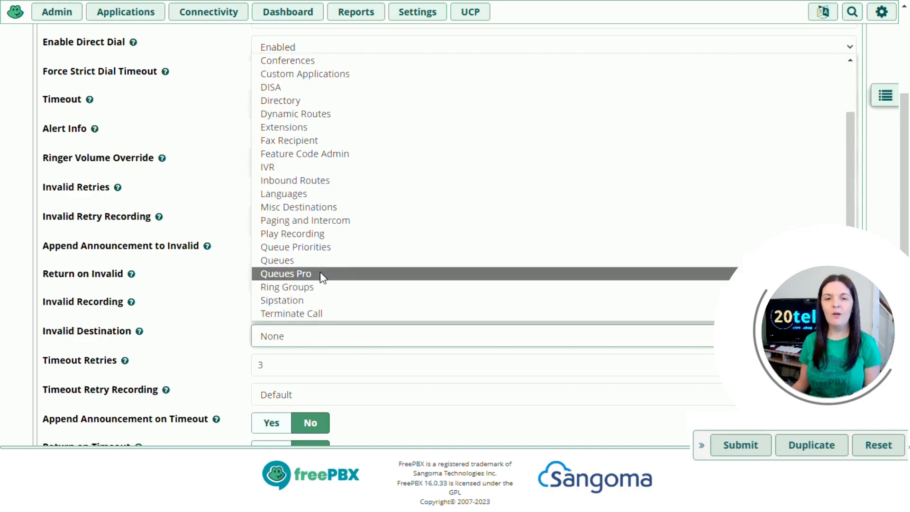
{"action": "scroll", "coordinate": [322, 275], "scroll_direction": "down", "scroll_amount": 1}
{"action": "left_click", "coordinate": [312, 247]}
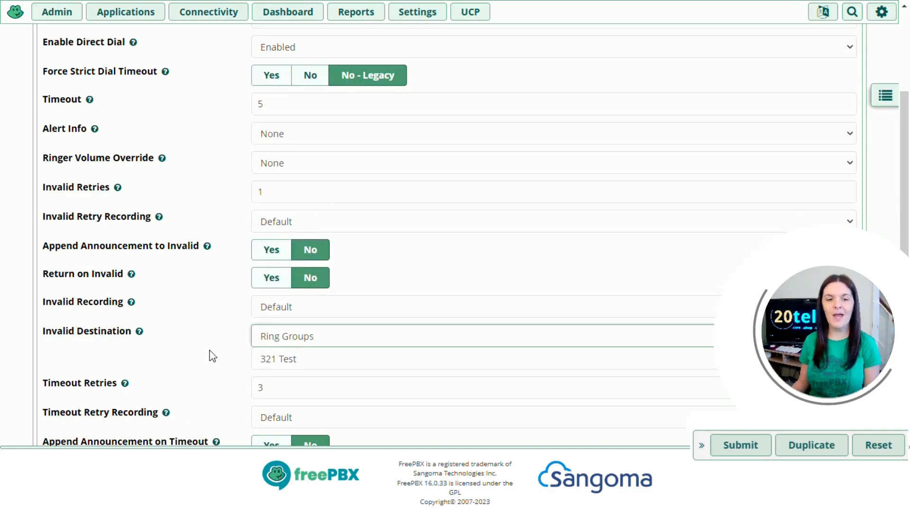
- Set the timeout retries to 1 and the timeout destination to Ring Groups, 321 Test
{"action": "scroll", "coordinate": [198, 327], "scroll_direction": "down", "scroll_amount": 3}
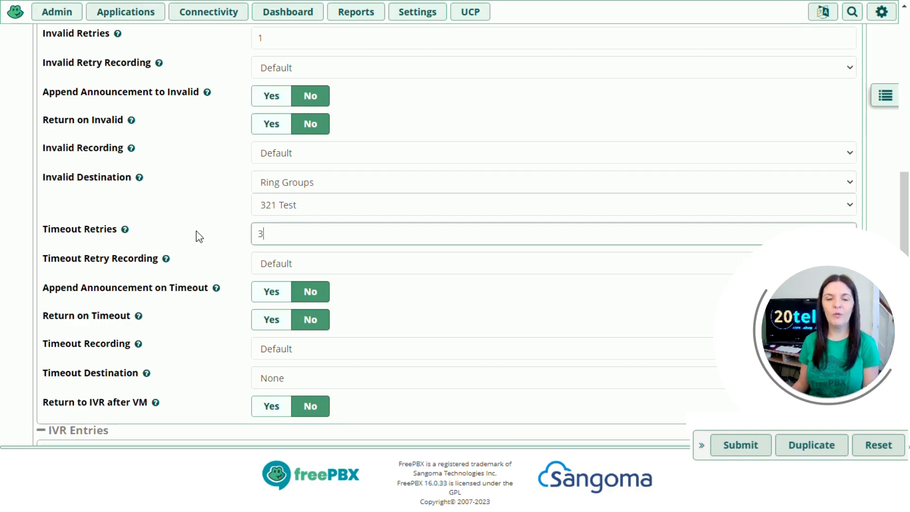
{"action": "key", "text": "BackSpace"}
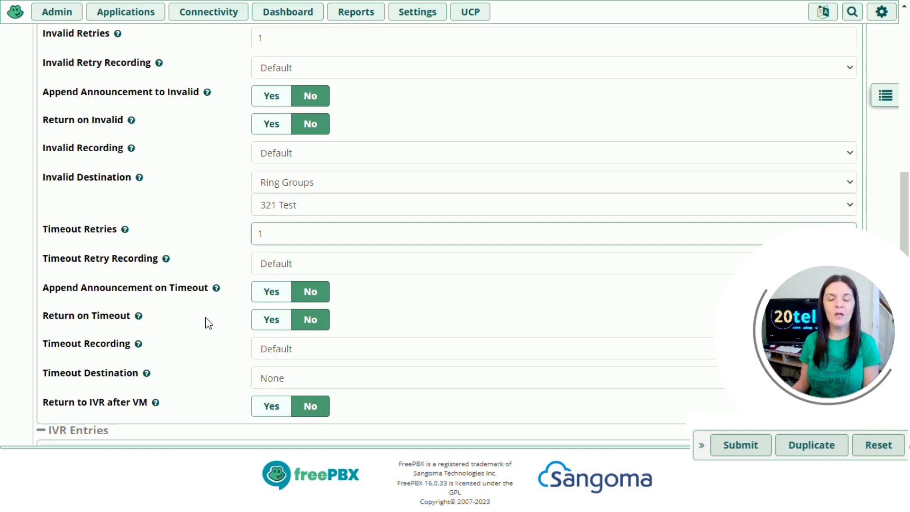
{"action": "scroll", "coordinate": [203, 319], "scroll_direction": "down", "scroll_amount": 3}
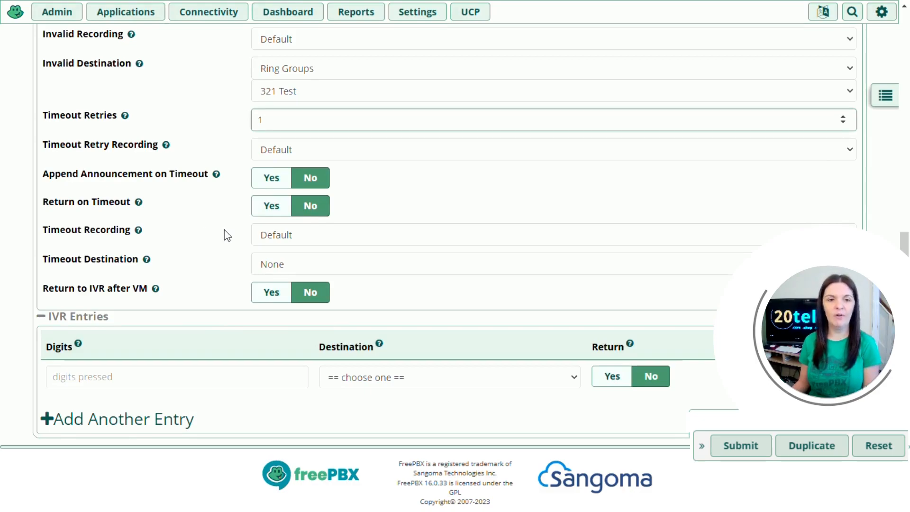
{"action": "left_click", "coordinate": [206, 266]}
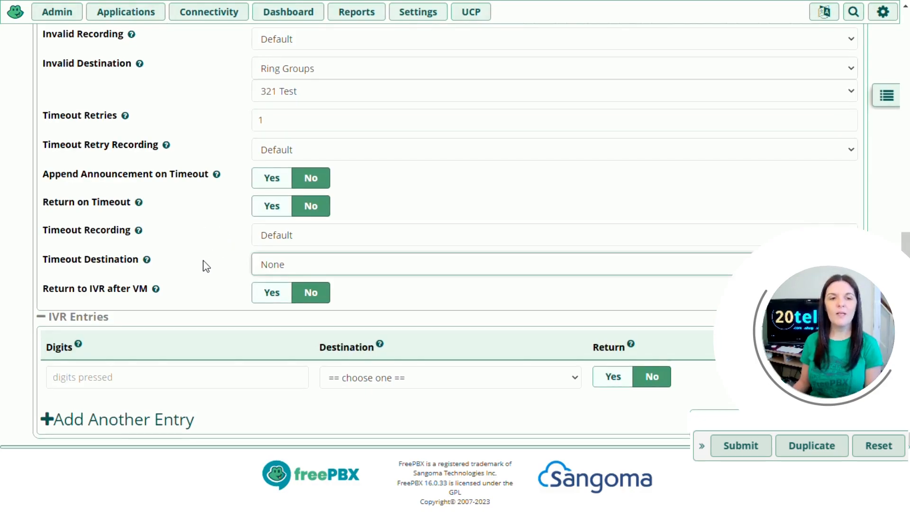
{"action": "left_click", "coordinate": [291, 269]}
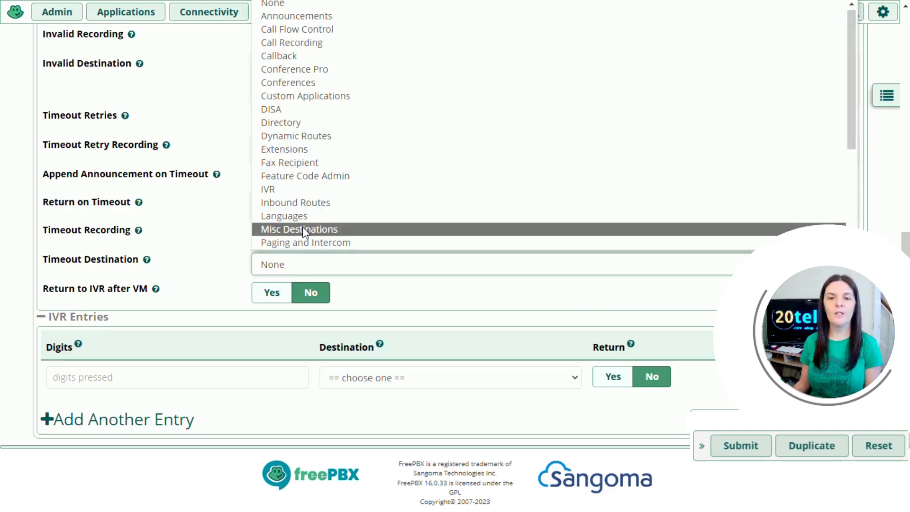
{"action": "scroll", "coordinate": [303, 229], "scroll_direction": "down", "scroll_amount": 2}
{"action": "left_click", "coordinate": [284, 156]}
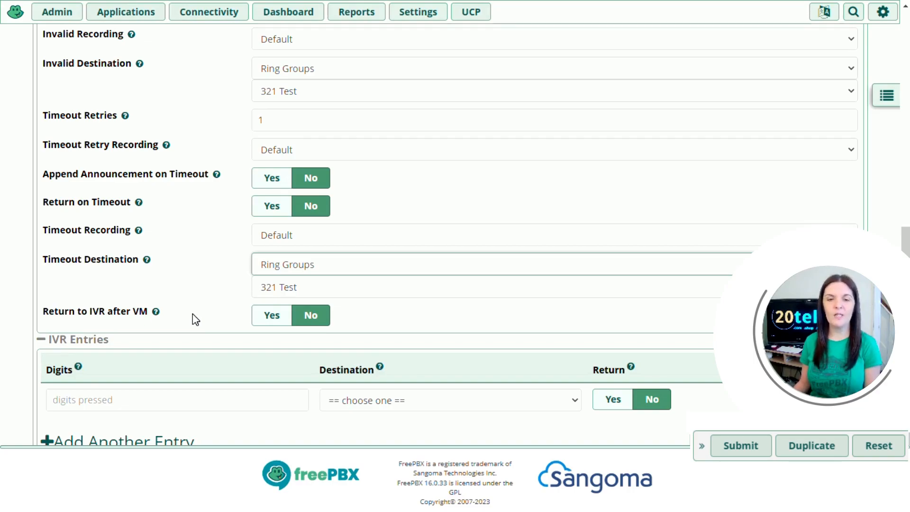
- Fill in the first IVR entry so that digit 1 goes to Ring Groups, 321 Test
{"action": "scroll", "coordinate": [192, 314], "scroll_direction": "down", "scroll_amount": 1}
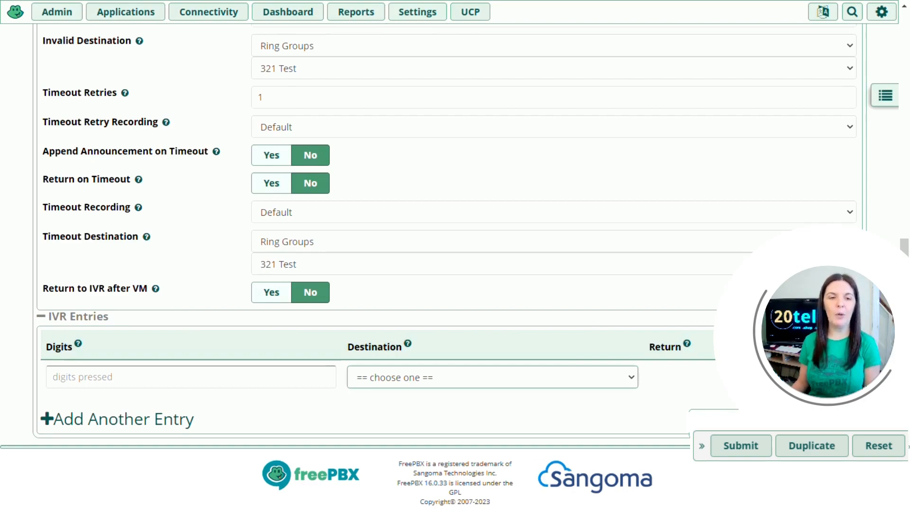
{"action": "left_click", "coordinate": [191, 377]}
{"action": "type", "text": "1"}
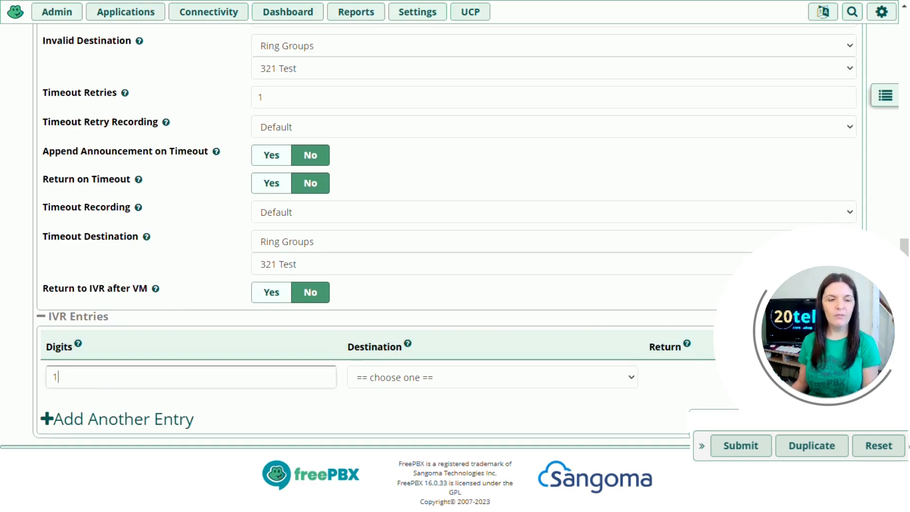
{"action": "left_click", "coordinate": [364, 382]}
{"action": "scroll", "coordinate": [393, 304], "scroll_direction": "down", "scroll_amount": 2}
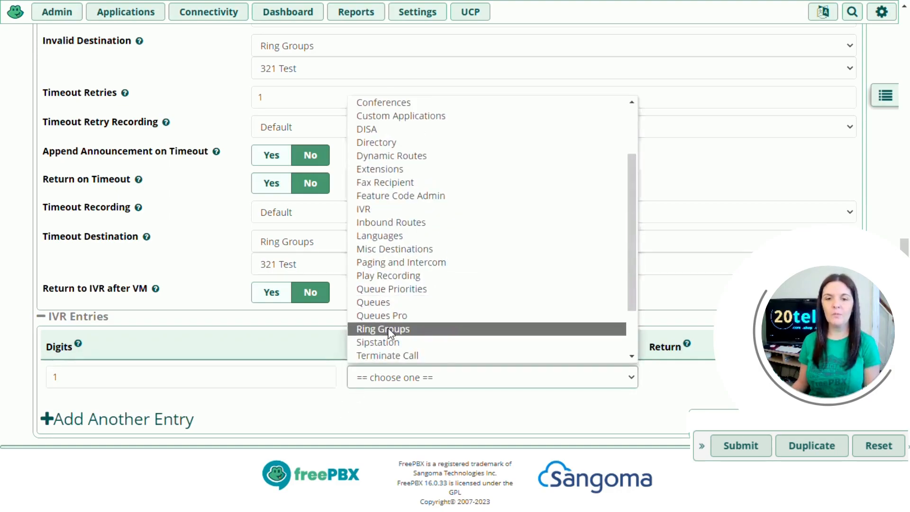
{"action": "left_click", "coordinate": [388, 329]}
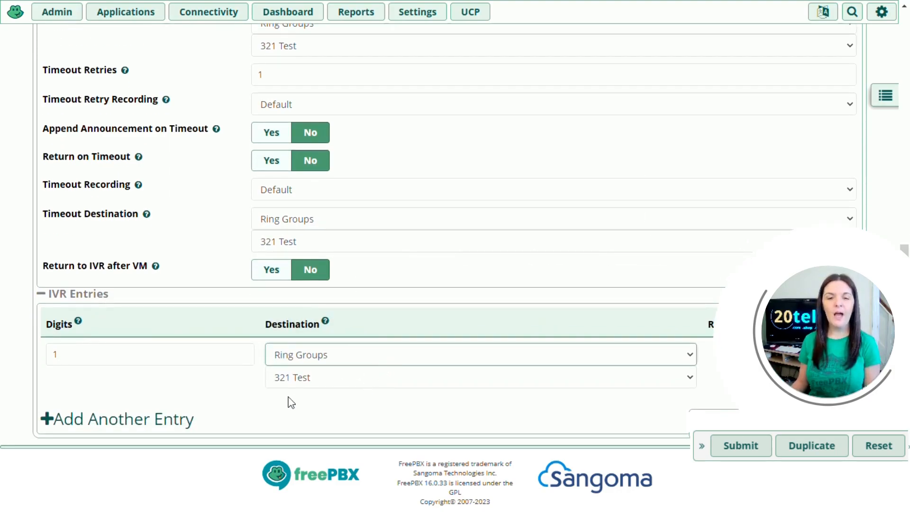
- Add a second IVR entry for digit 2 with its own destination and submit the IVR
{"action": "left_click", "coordinate": [170, 420]}
{"action": "scroll", "coordinate": [101, 374], "scroll_direction": "down", "scroll_amount": 1}
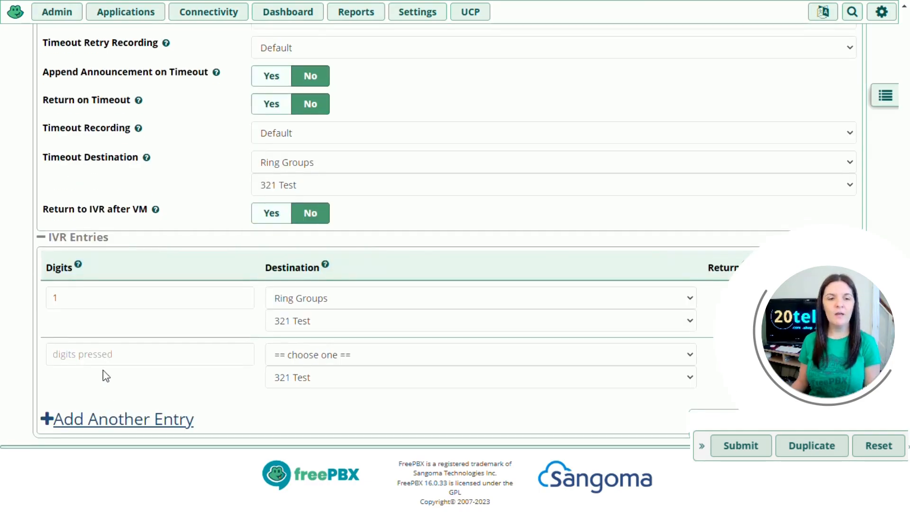
{"action": "left_click", "coordinate": [104, 354]}
{"action": "type", "text": "2"}
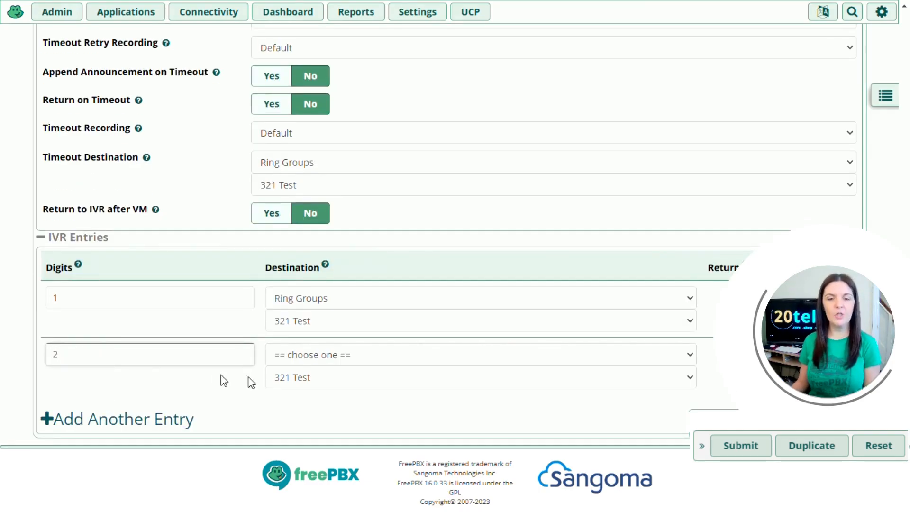
{"action": "left_click", "coordinate": [295, 359]}
{"action": "left_click", "coordinate": [301, 226]}
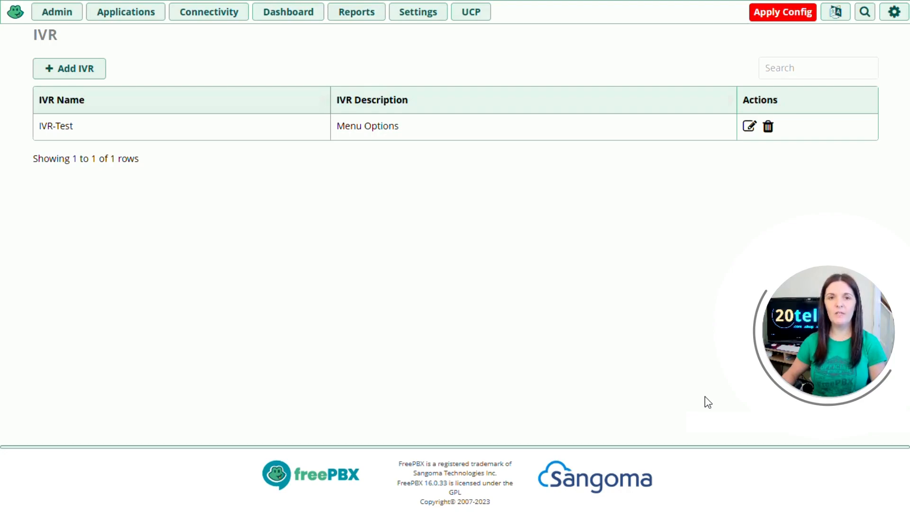
- Set the destination of the Inbound-Test inbound route to the IVR IVR-Test, then submit and apply the configuration
{"action": "left_click", "coordinate": [226, 19]}
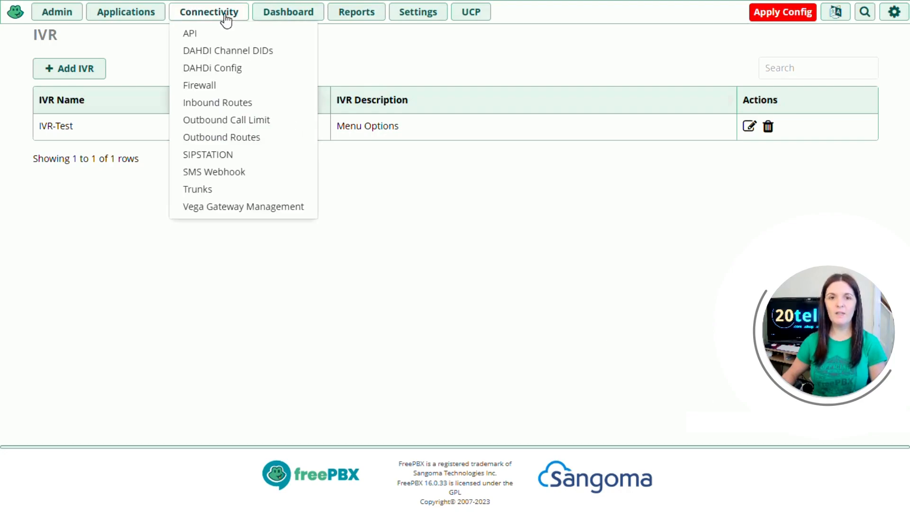
{"action": "left_click", "coordinate": [214, 104]}
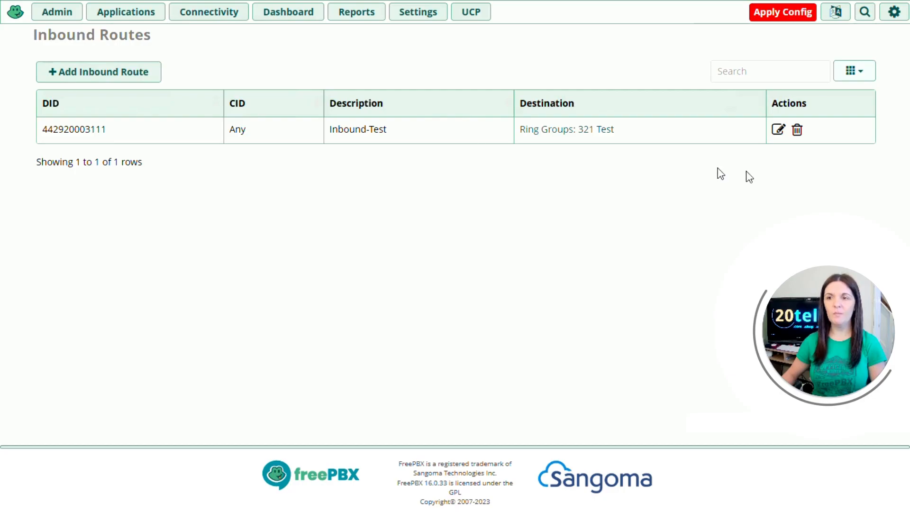
{"action": "left_click", "coordinate": [778, 135]}
{"action": "left_click", "coordinate": [340, 350]}
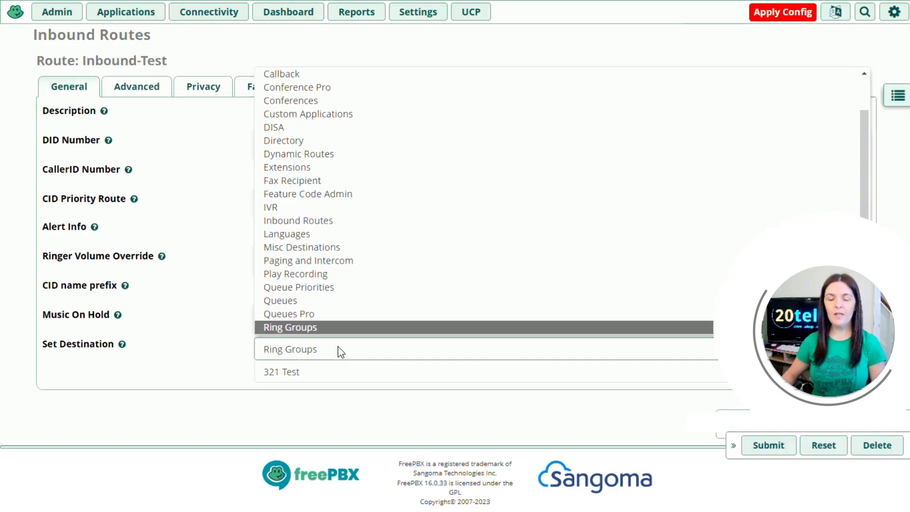
{"action": "left_click", "coordinate": [304, 207]}
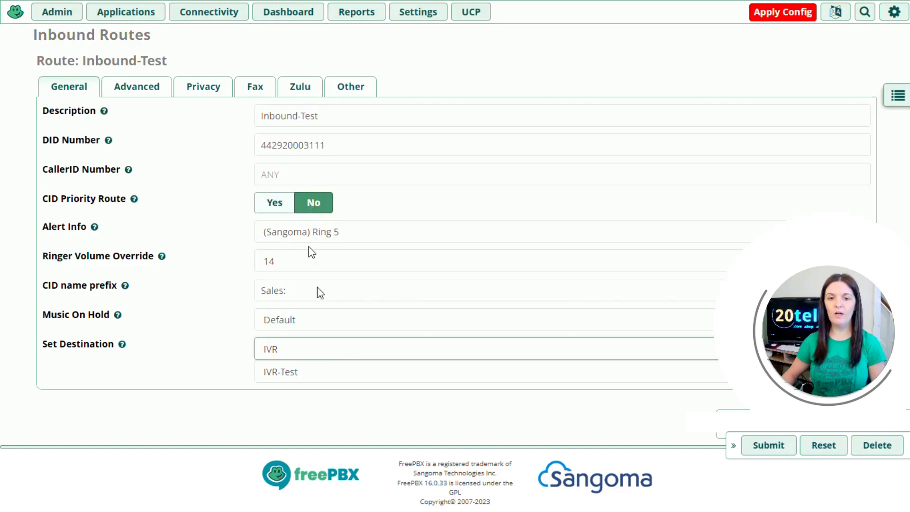
{"action": "left_click", "coordinate": [768, 447]}
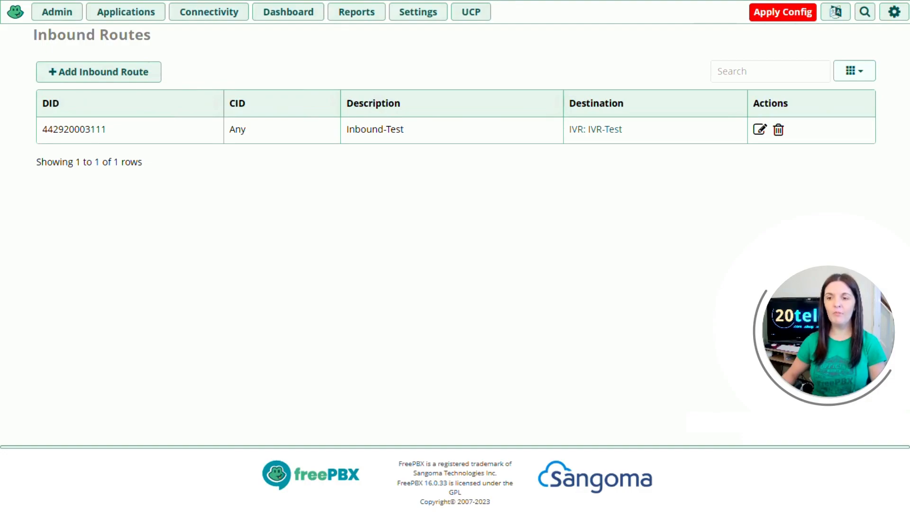
{"action": "left_click", "coordinate": [763, 19]}
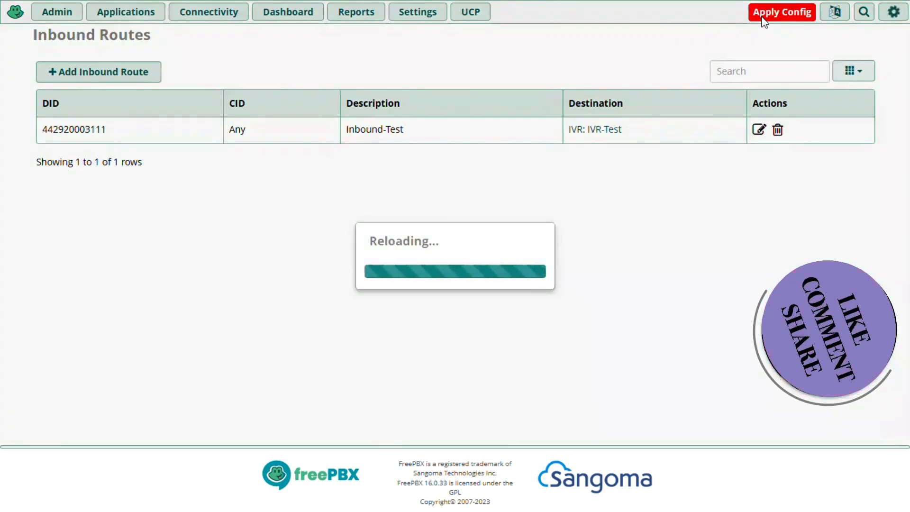